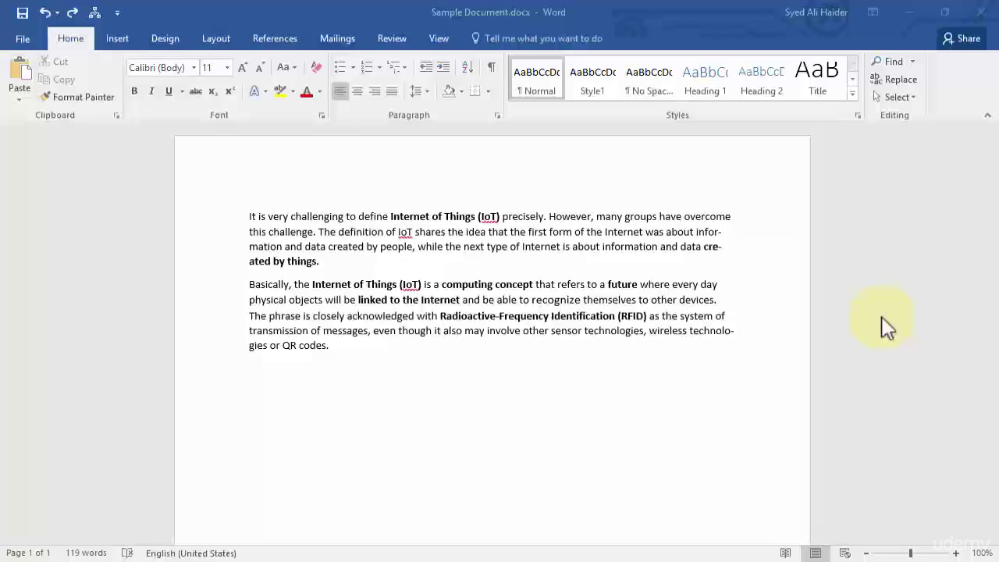
# Select all the Internet of Things text and delete it, leaving a 0-word page.
pyautogui.click(438, 39)
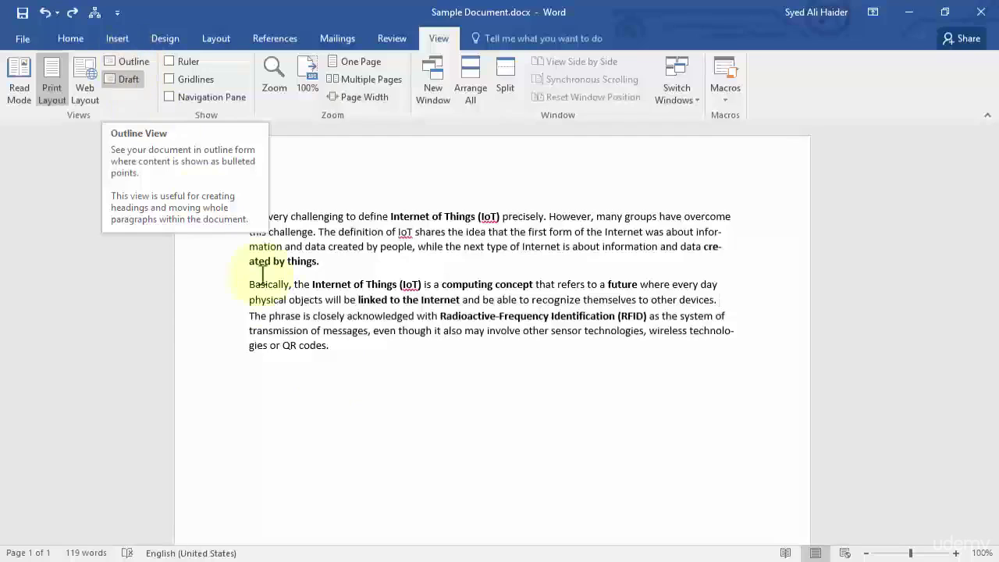
pyautogui.click(338, 363)
pyautogui.moveTo(340, 348); pyautogui.dragTo(241, 224)
pyautogui.press('Delete')
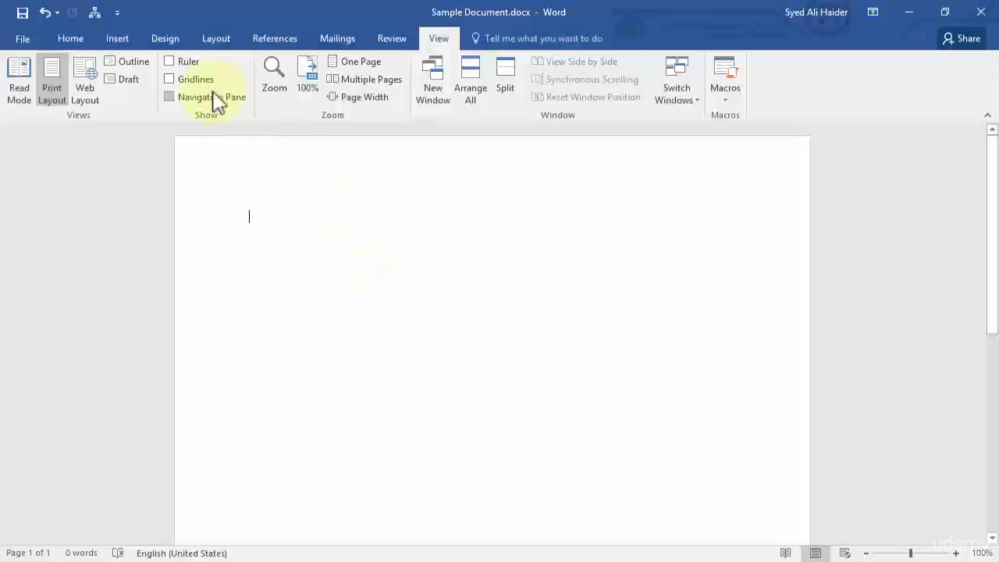
# Switch to Outline view, set the first line to Level 1, and keep Show Level at All Levels.
pyautogui.click(139, 68)
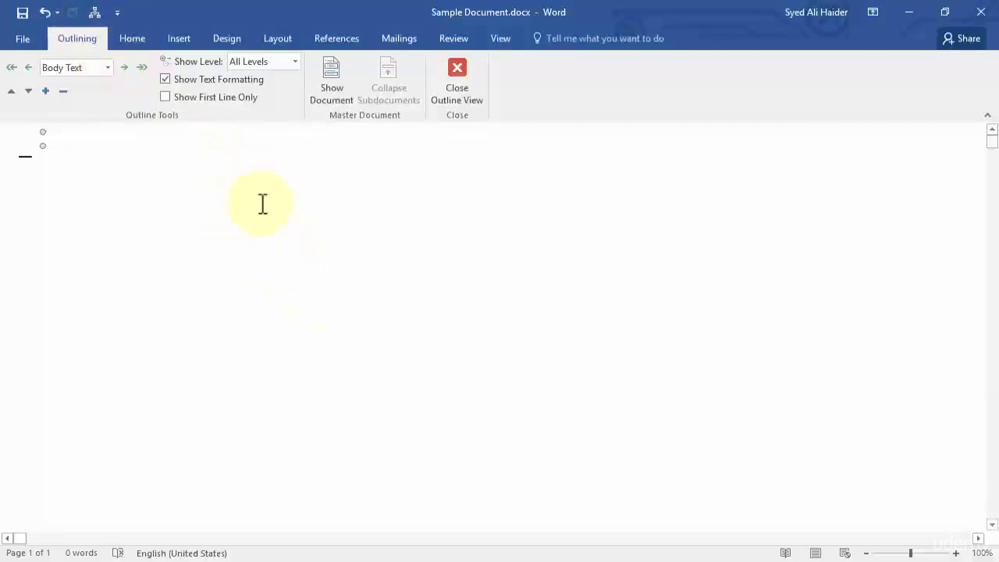
pyautogui.click(107, 68)
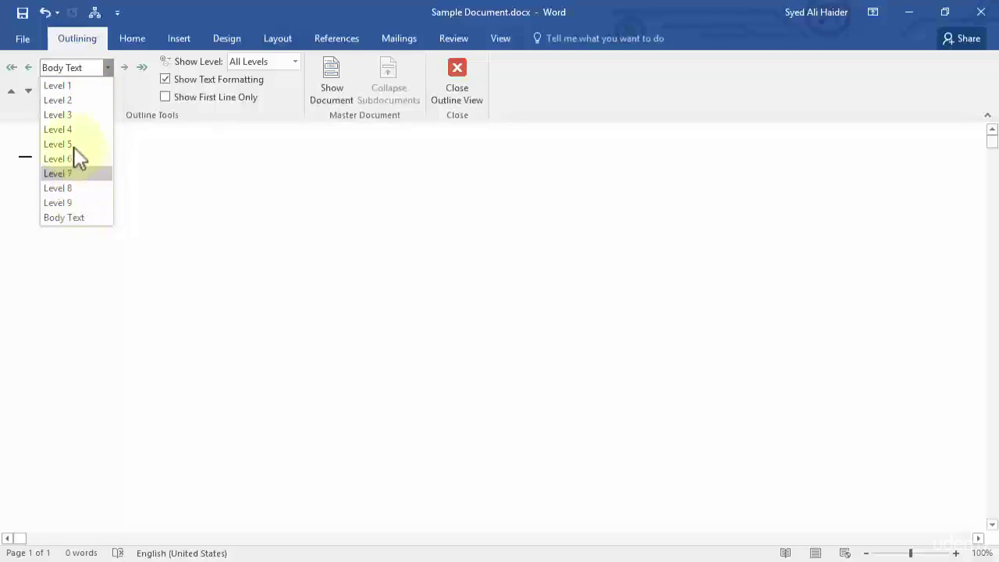
pyautogui.click(92, 87)
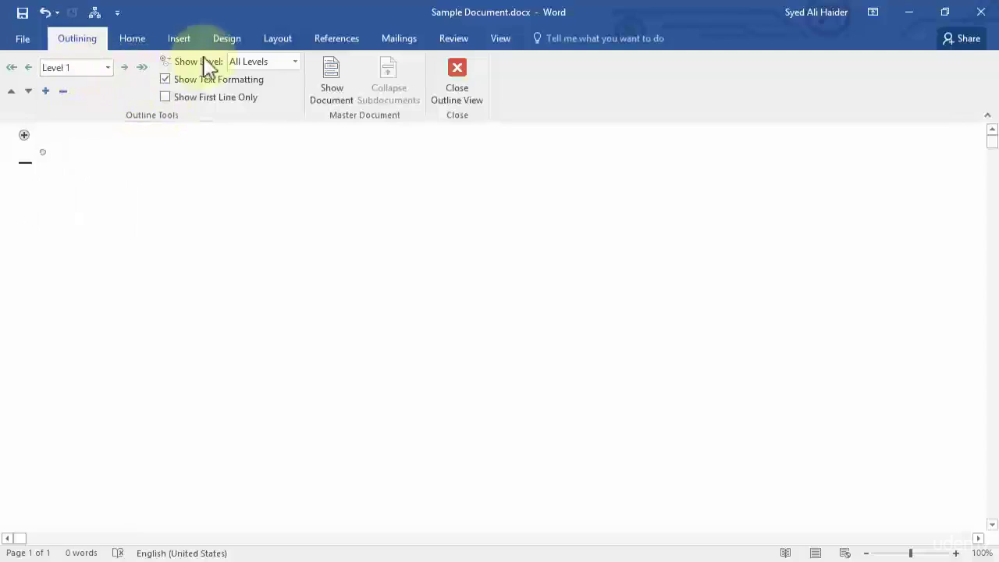
pyautogui.click(296, 64)
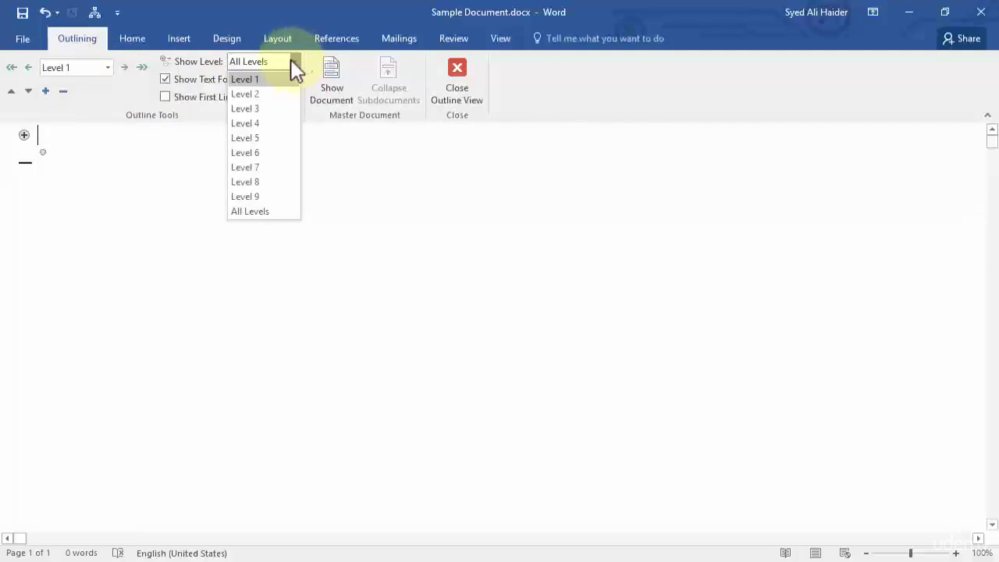
pyautogui.click(284, 212)
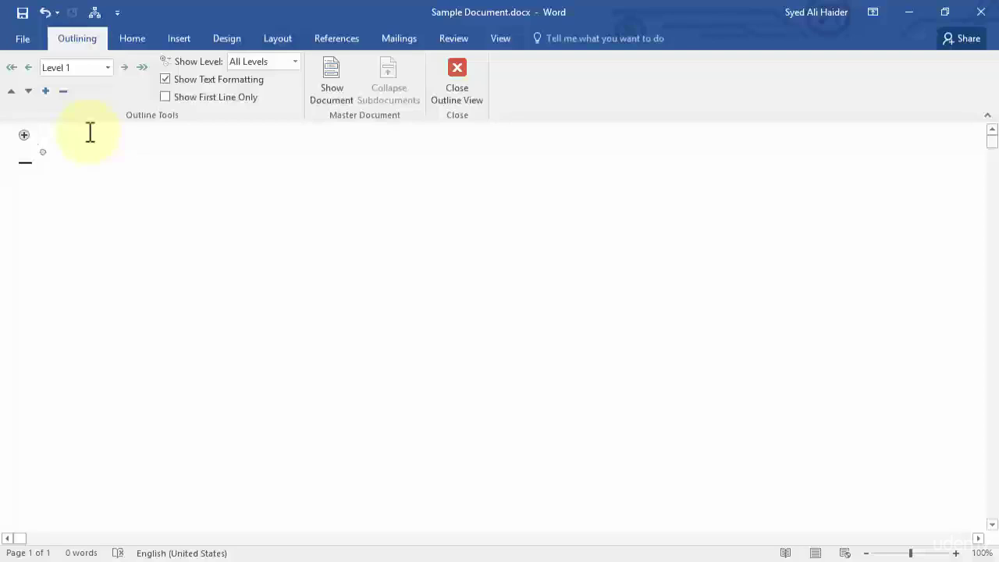
# Enter the Level 1 heading Asia and set the next line to Level 2.
pyautogui.write('Asia')
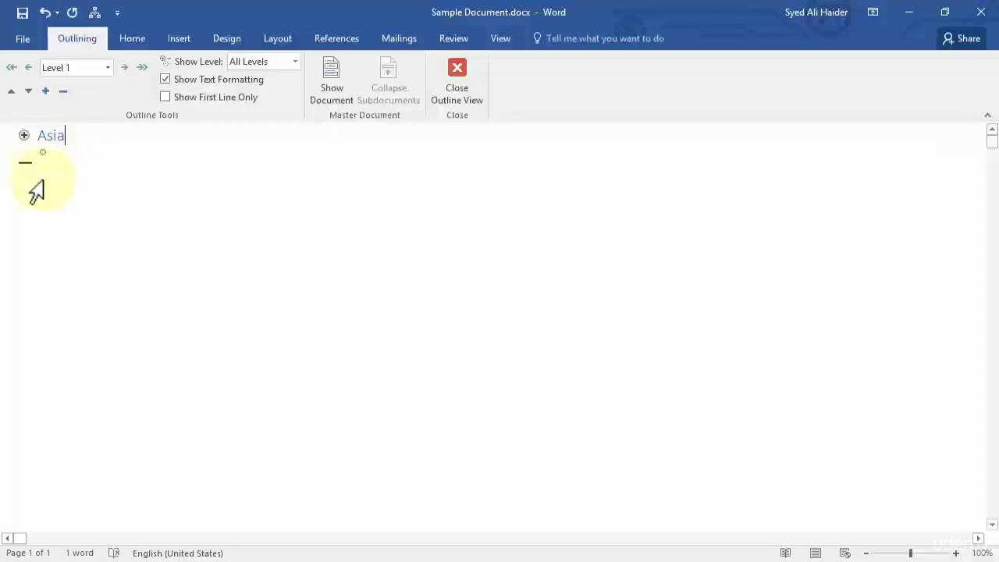
pyautogui.press('Return')
pyautogui.click(108, 67)
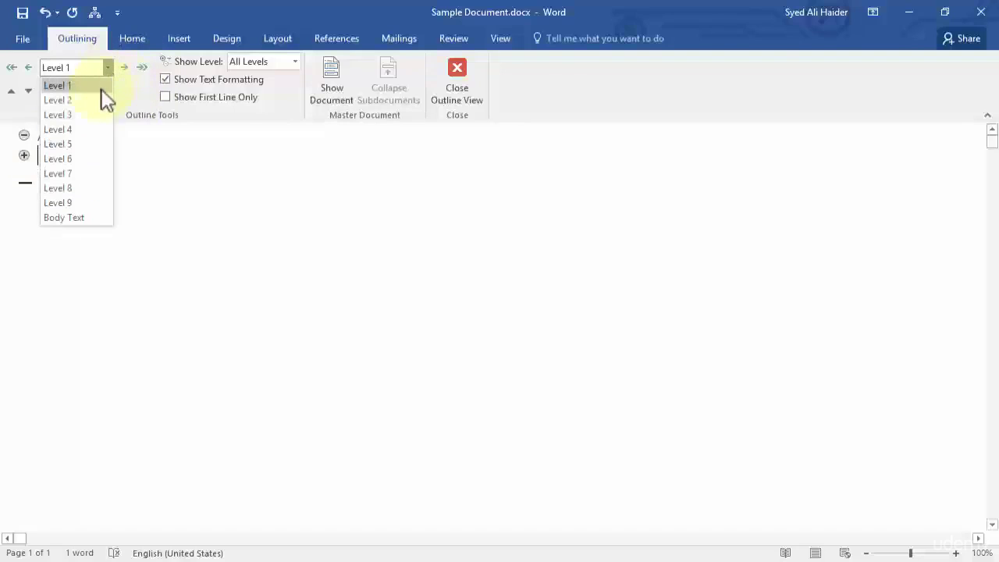
pyautogui.click(100, 99)
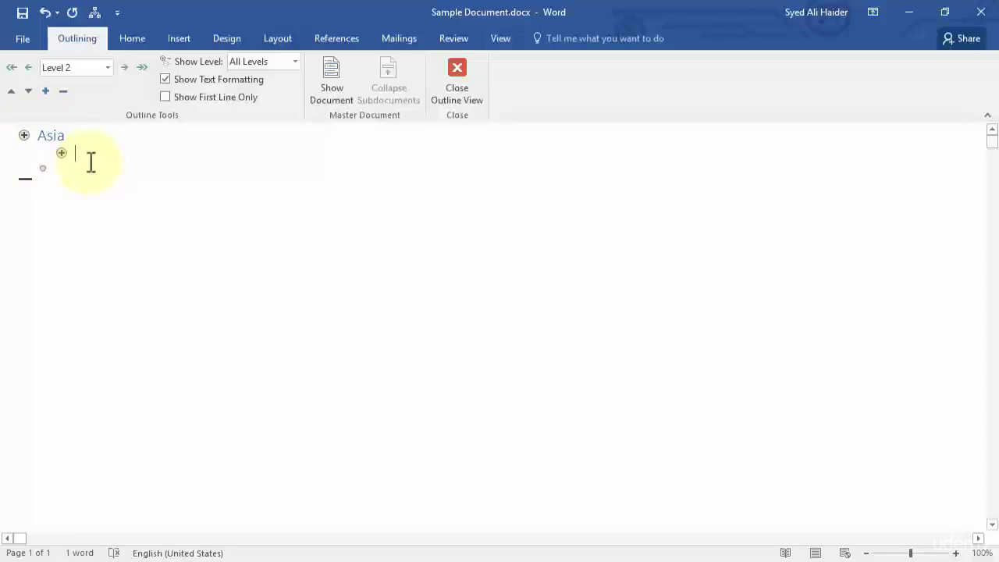
# Add China, India and Pakistan as Level 2 subheadings under Asia.
pyautogui.write('China')
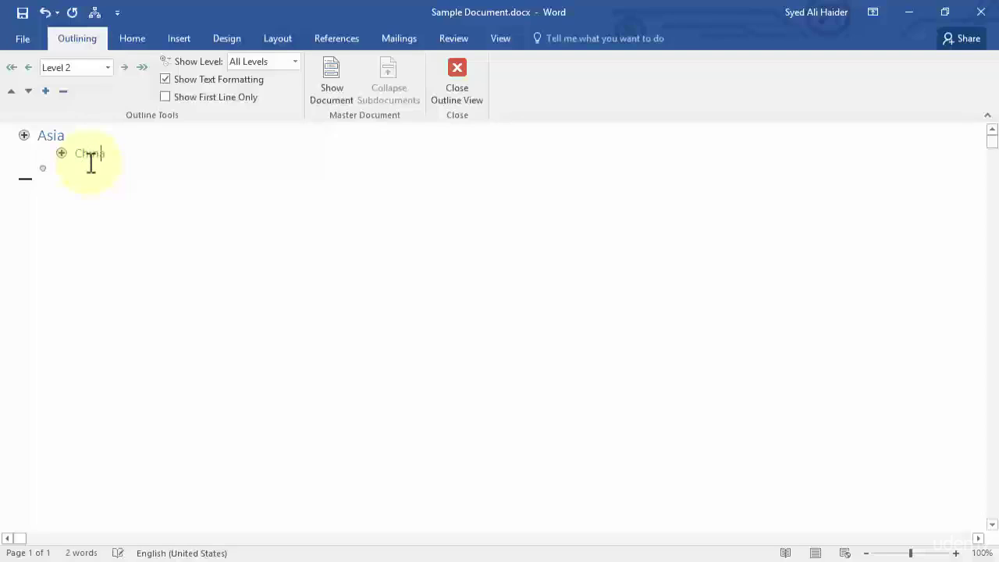
pyautogui.press('Return')
pyautogui.write('India')
pyautogui.press('Return')
pyautogui.write('Pakistam')
pyautogui.press('BackSpace')
pyautogui.write('n')
pyautogui.press('Return')
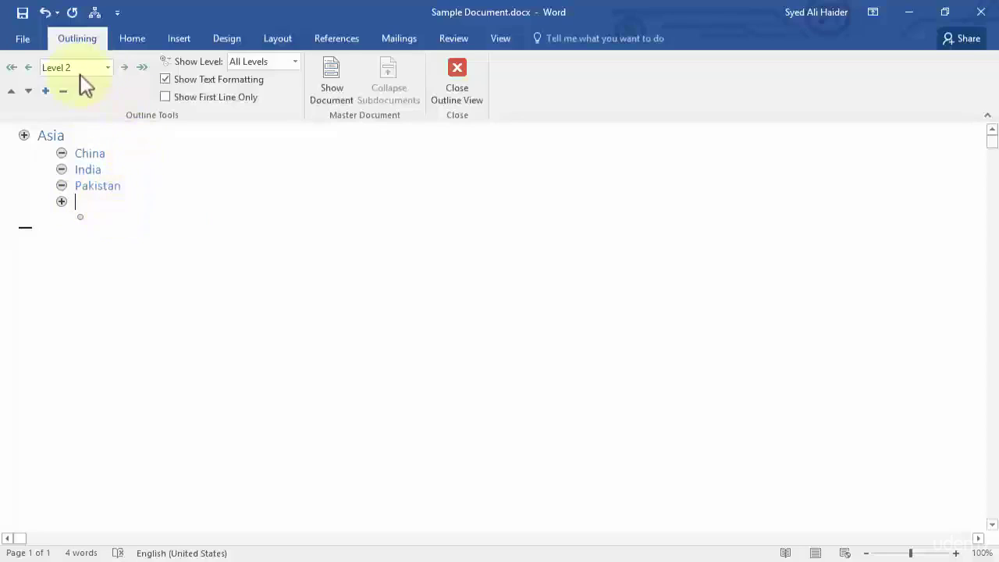
# Set the empty line to Level 1 and enter the heading Africa.
pyautogui.click(109, 68)
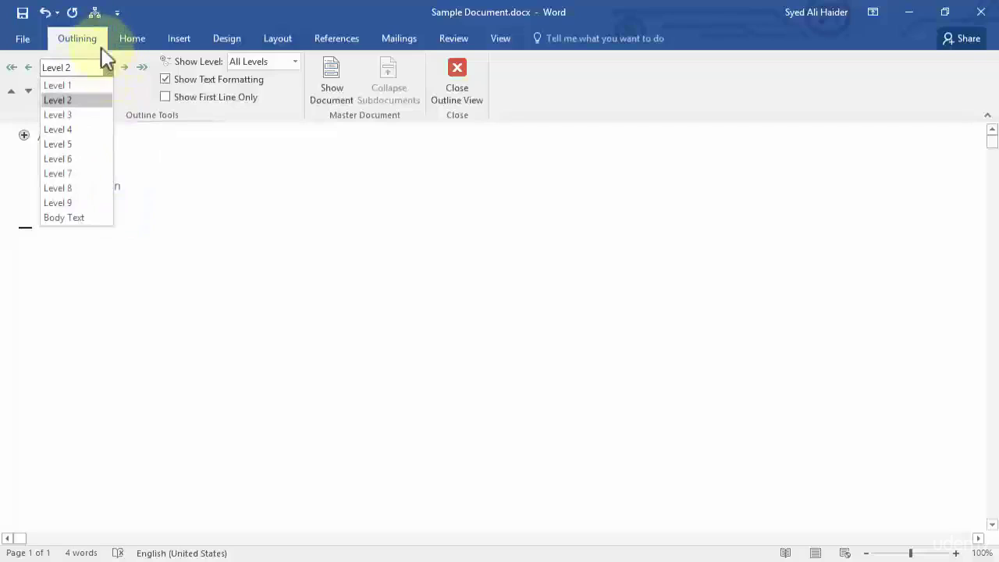
pyautogui.click(57, 85)
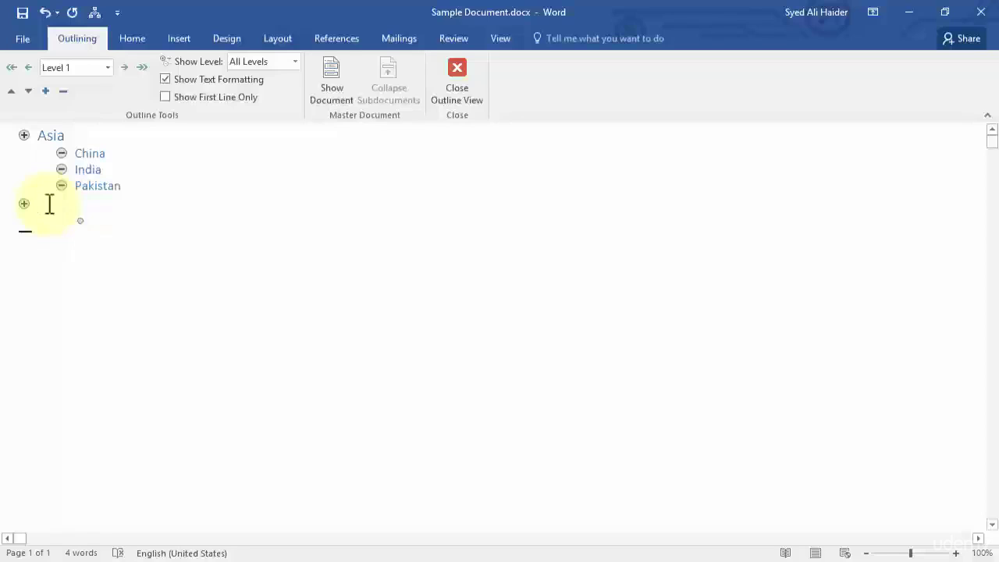
pyautogui.write('Africa')
pyautogui.press('Return')
# Add Morocco, Nigeria and Sudan as Level 2 subheadings under Africa.
pyautogui.click(108, 68)
pyautogui.click(92, 113)
pyautogui.write('Morocco')
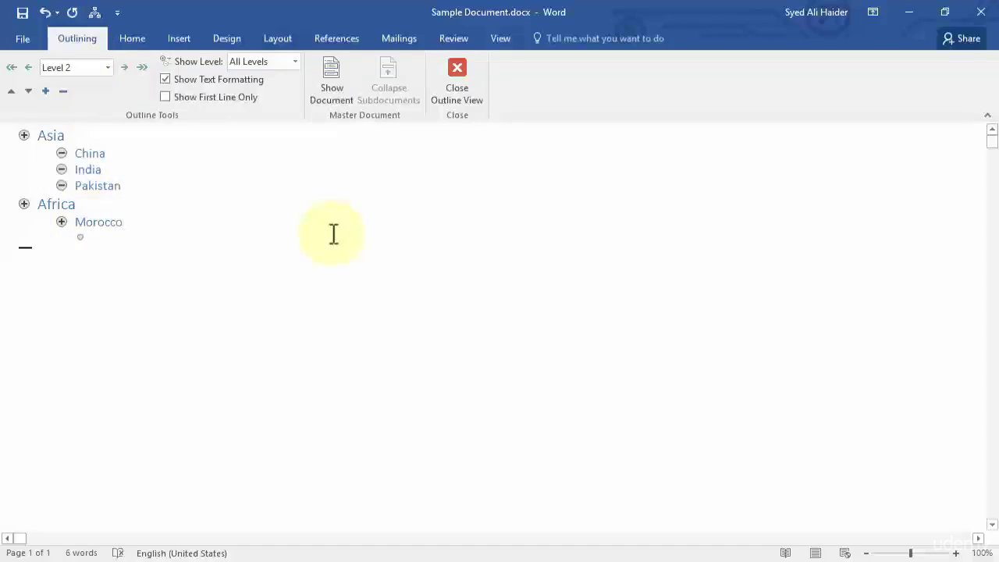
pyautogui.press('Return')
pyautogui.write('Nigeria')
pyautogui.press('Return')
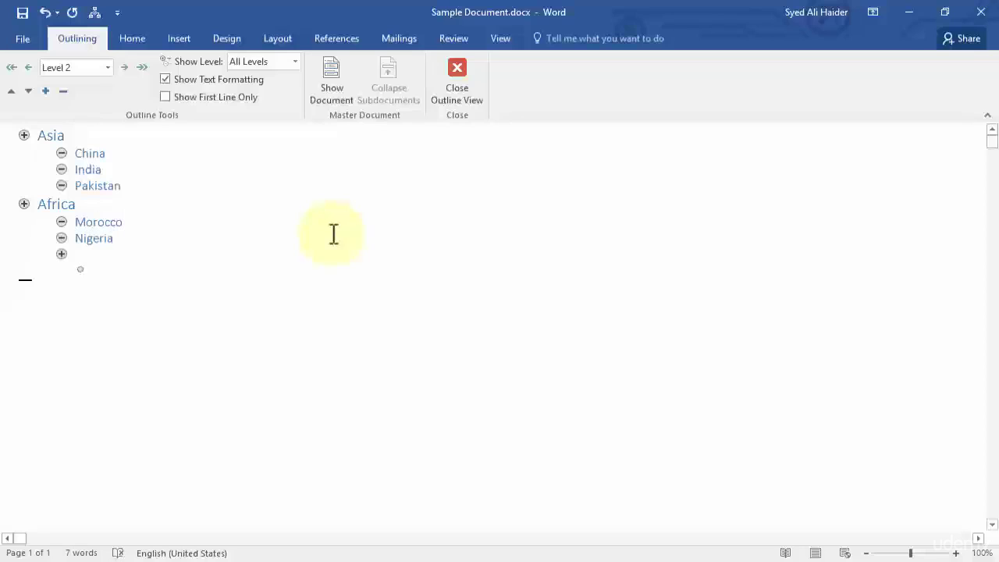
pyautogui.write('Sudan')
# Return to Print Layout and add a blank line below the Africa heading, removing stray test text.
pyautogui.click(459, 79)
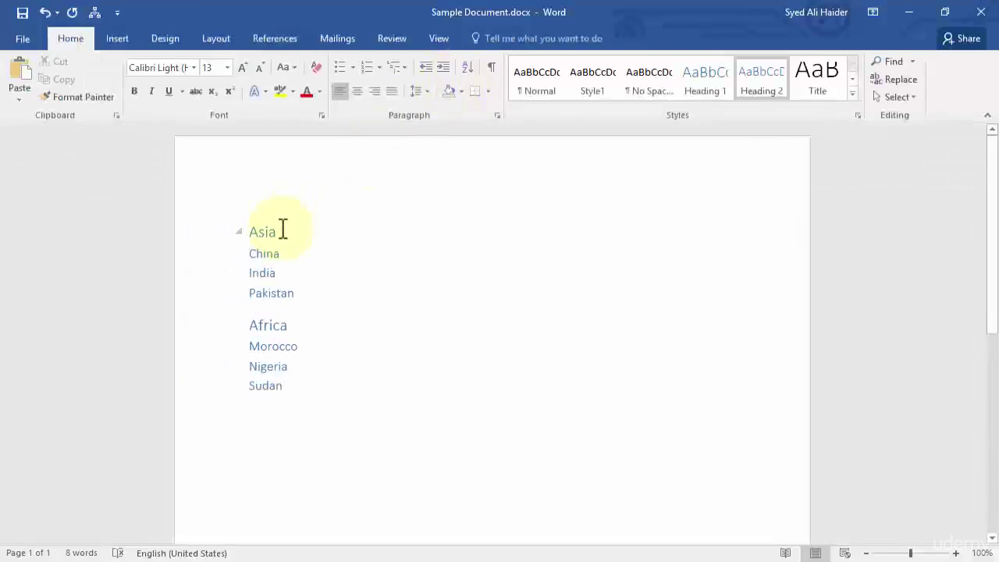
pyautogui.moveTo(274, 232)
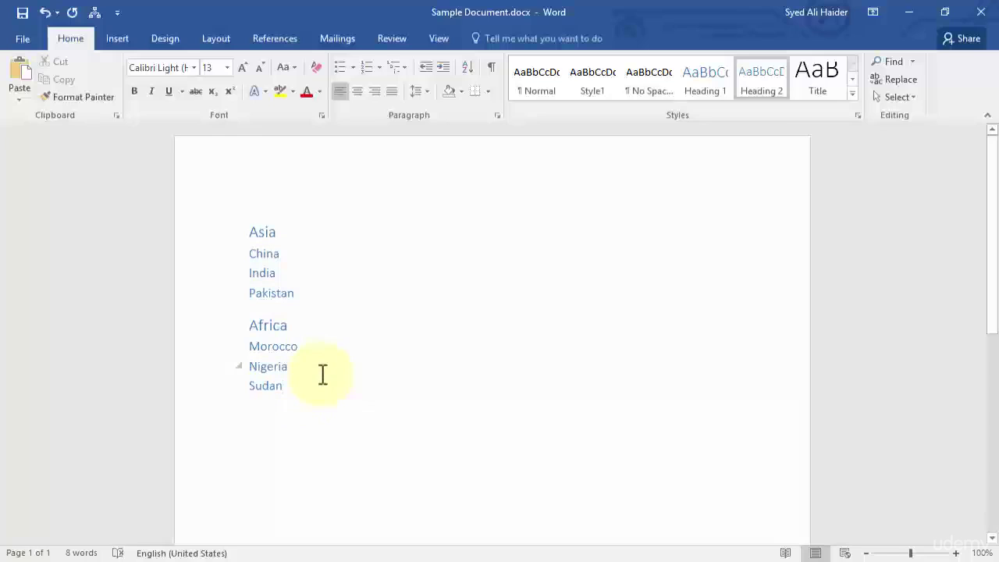
pyautogui.click(329, 328)
pyautogui.press('Return')
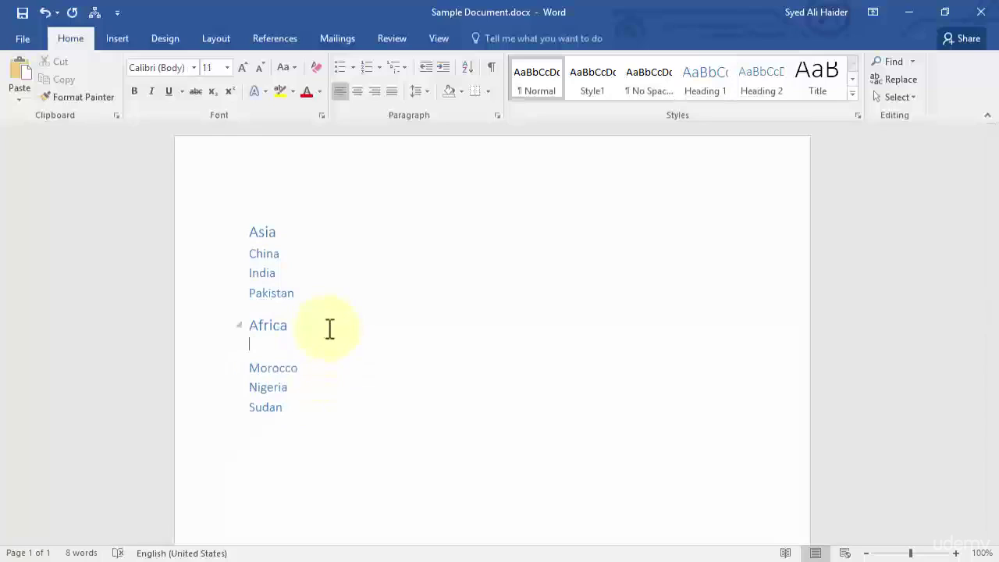
pyautogui.write('djnndj')
pyautogui.press('BackSpace')
pyautogui.press('BackSpace')
pyautogui.press('BackSpace')
pyautogui.press('BackSpace')
pyautogui.press('BackSpace')
pyautogui.press('BackSpace')
pyautogui.press('BackSpace')
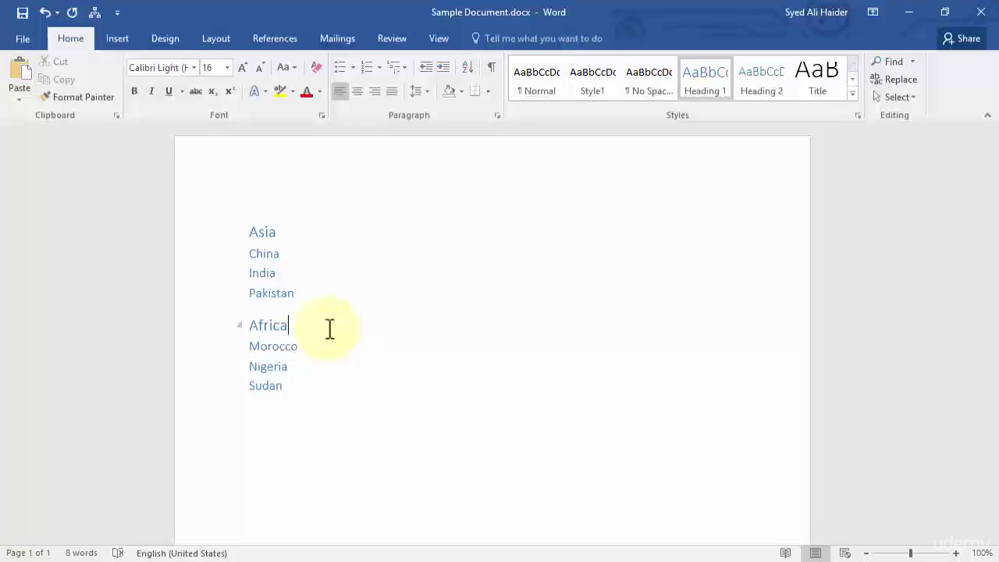